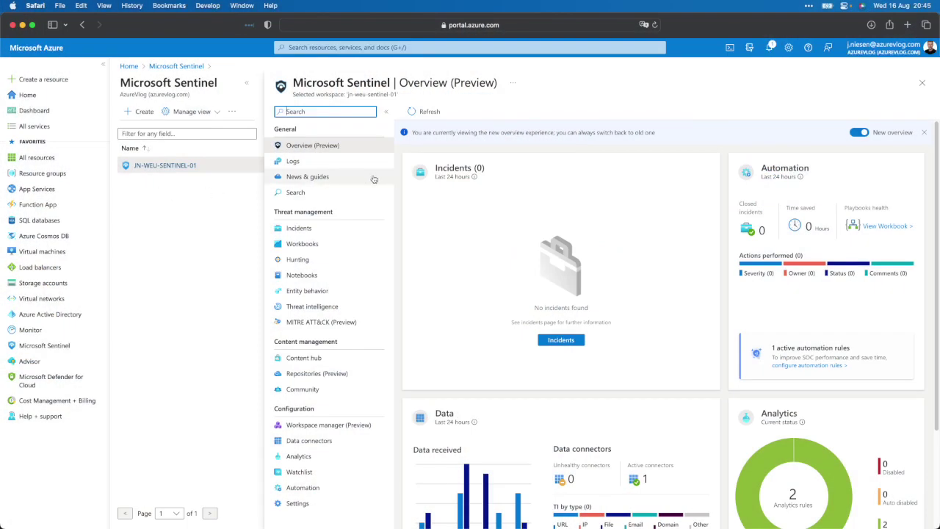
Collapse the resource blade and show the Hunting page's Livestream list
click(249, 86)
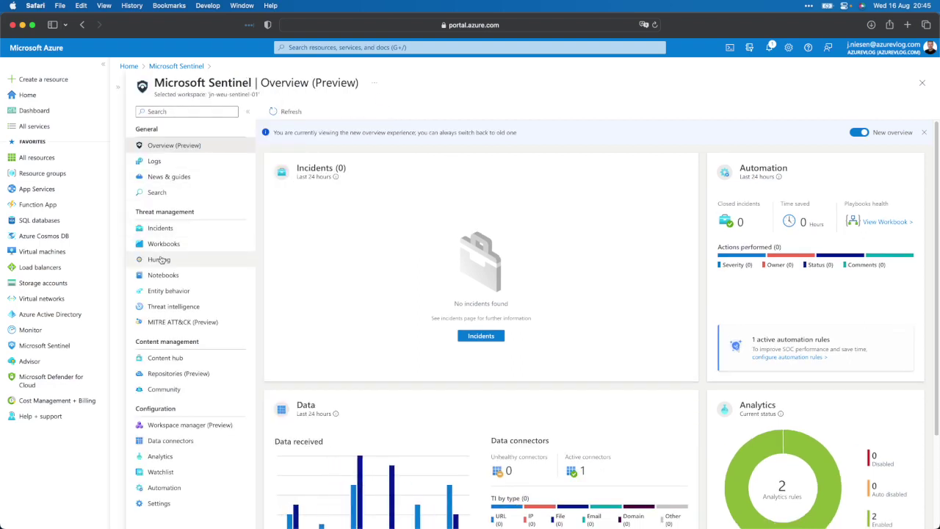
click(161, 260)
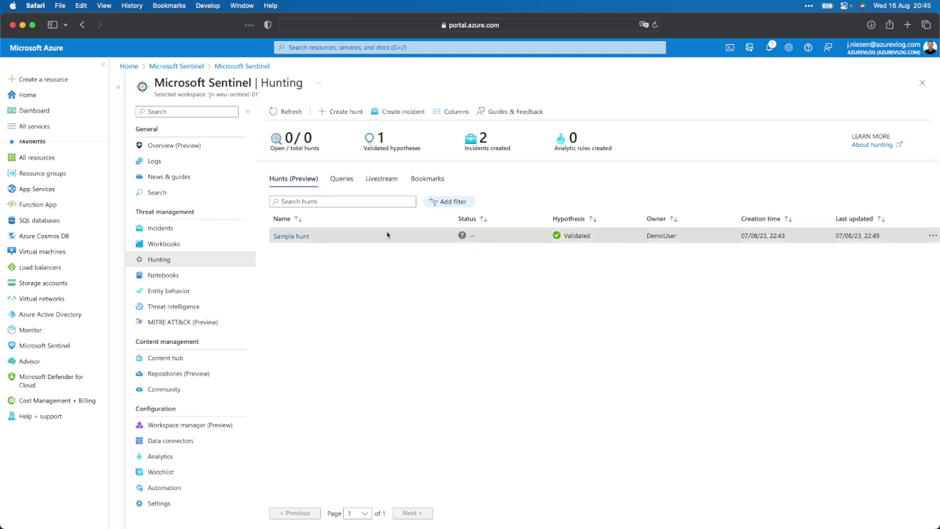
click(375, 182)
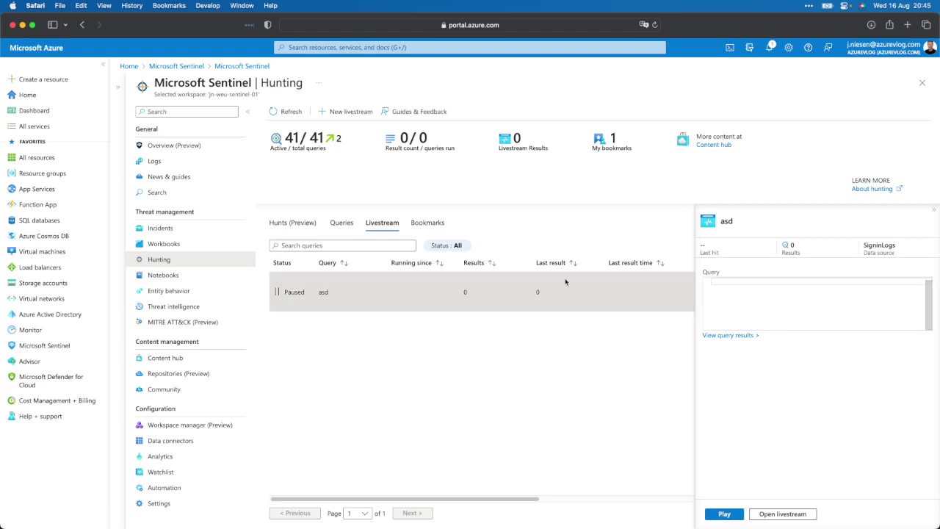
Create and save a livestream named 'Sign In Logs' with query SigninLogs | limit 100
click(340, 112)
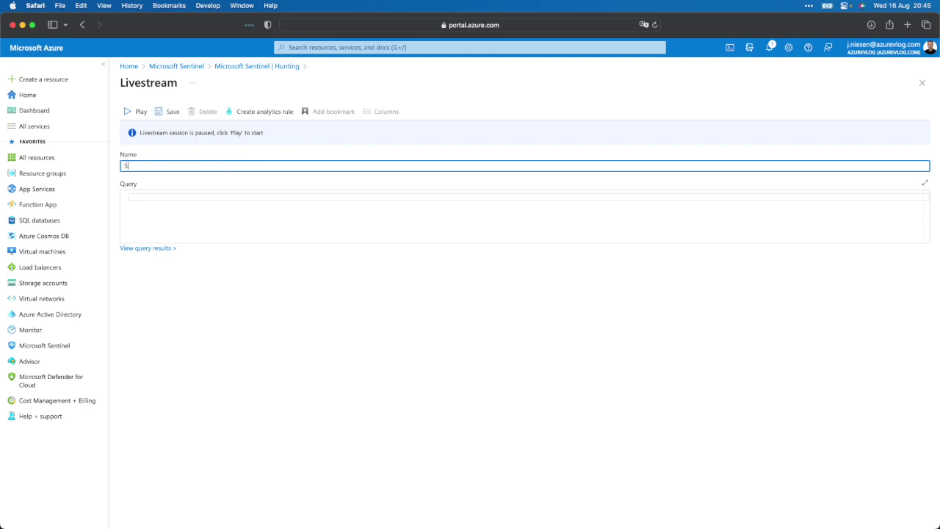
text(Sign In Logs)
key(Tab)
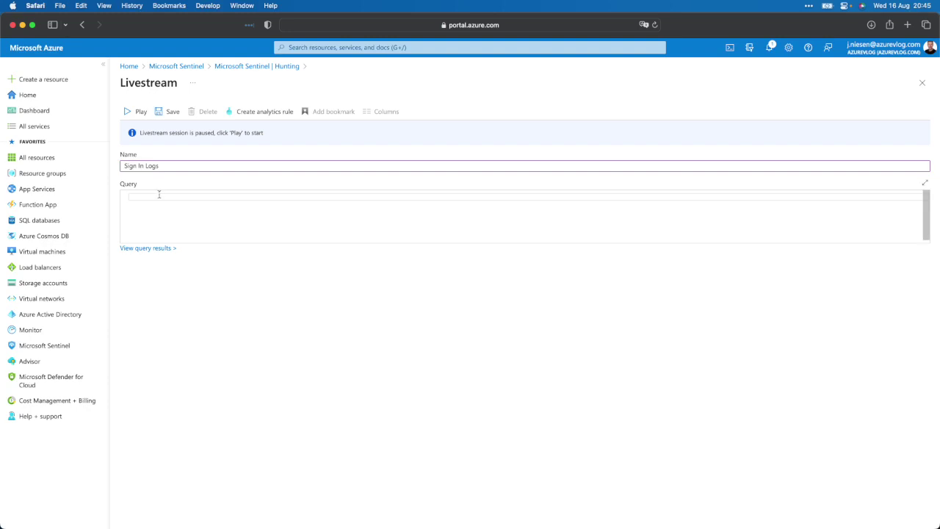
text(Sign)
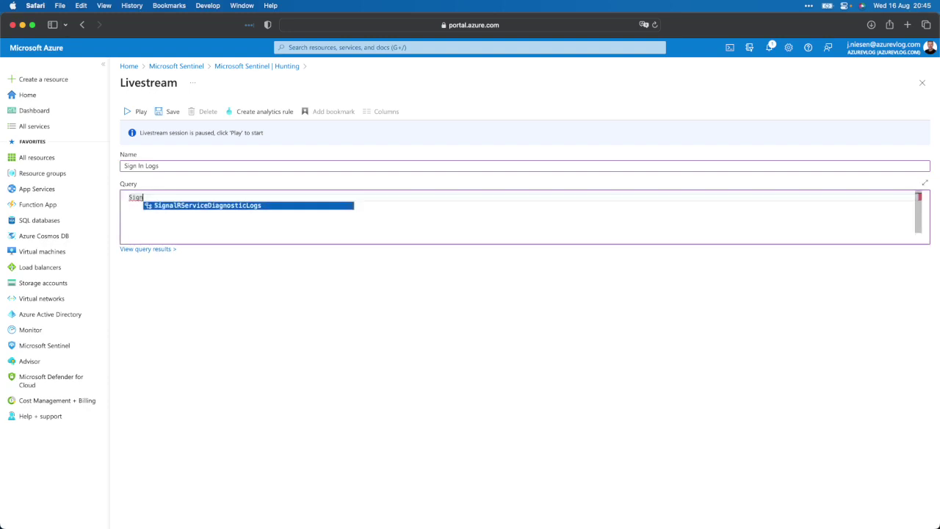
text(in)
key(Tab)
key(Return)
text(|)
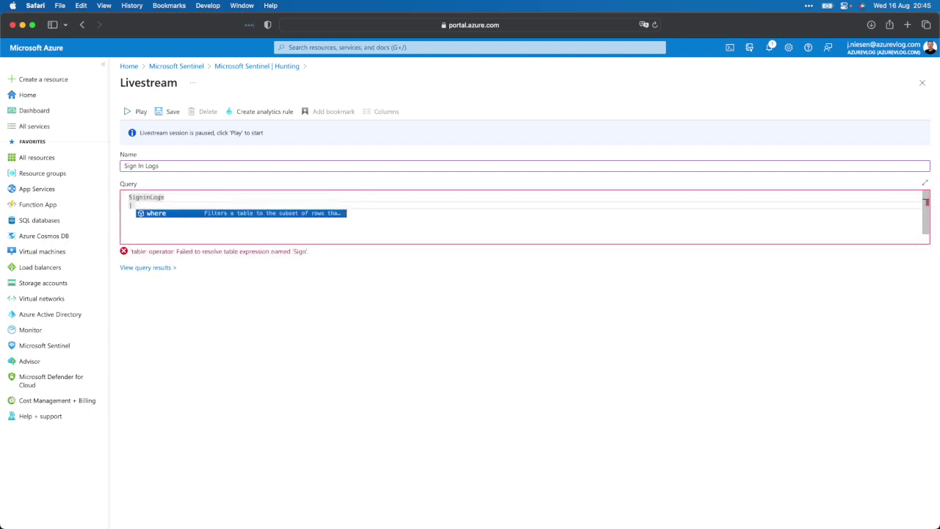
text( limit 100)
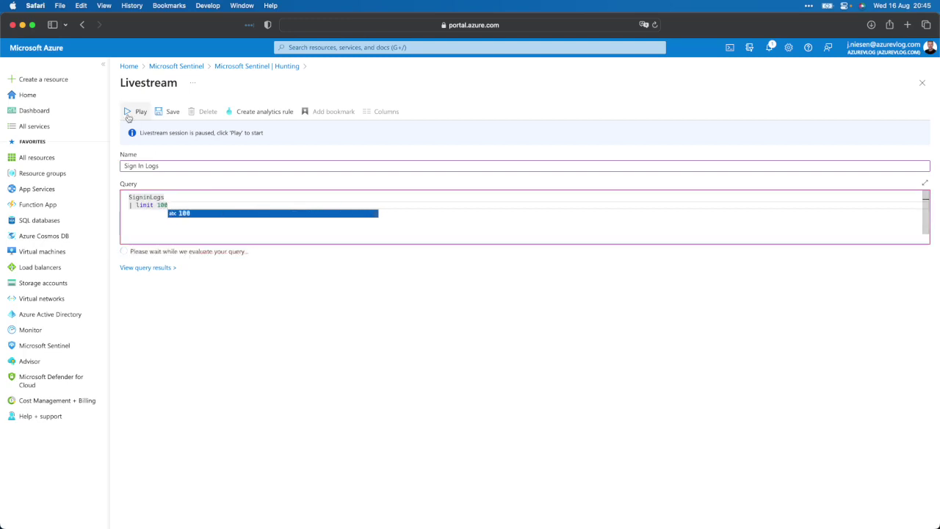
click(355, 286)
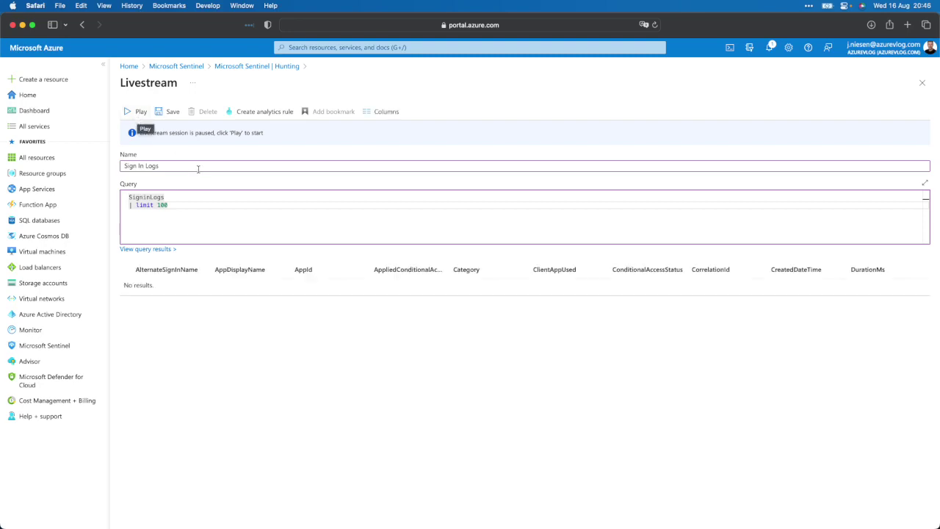
click(168, 112)
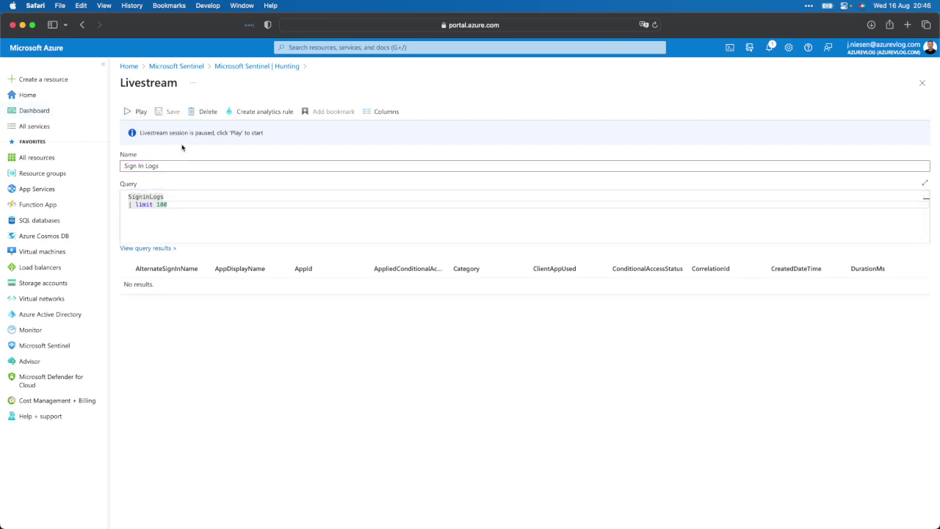
Run the Sign In Logs livestream and open it to view its five sign-in results
click(137, 114)
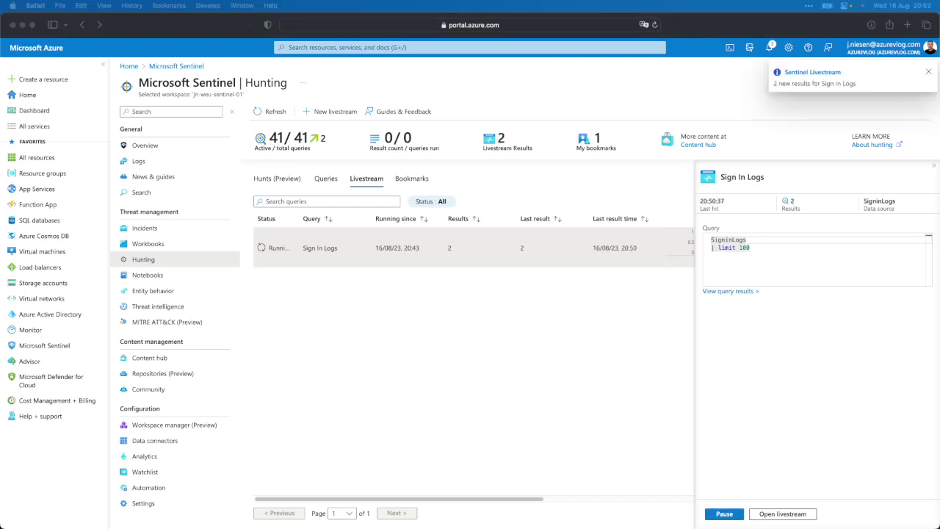
click(782, 514)
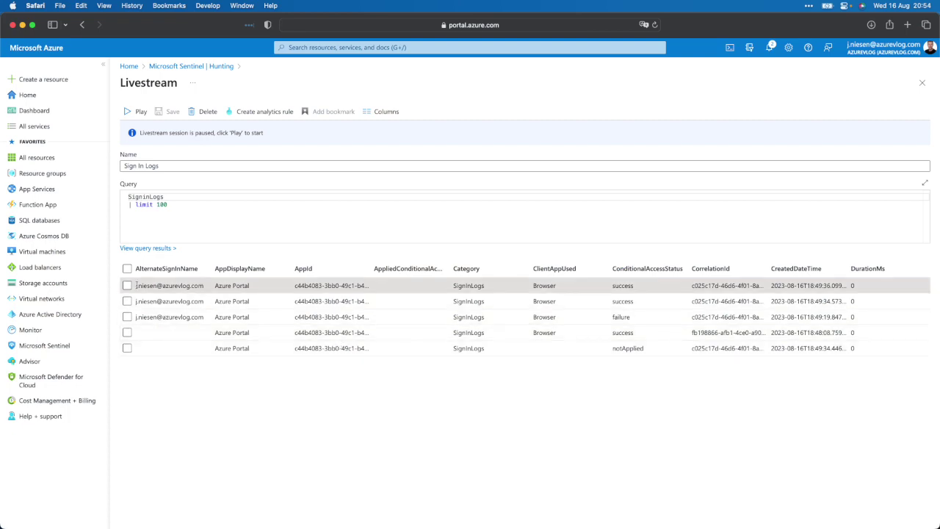
Select the first two sign-in result rows and start a bookmark for them
click(127, 285)
click(127, 301)
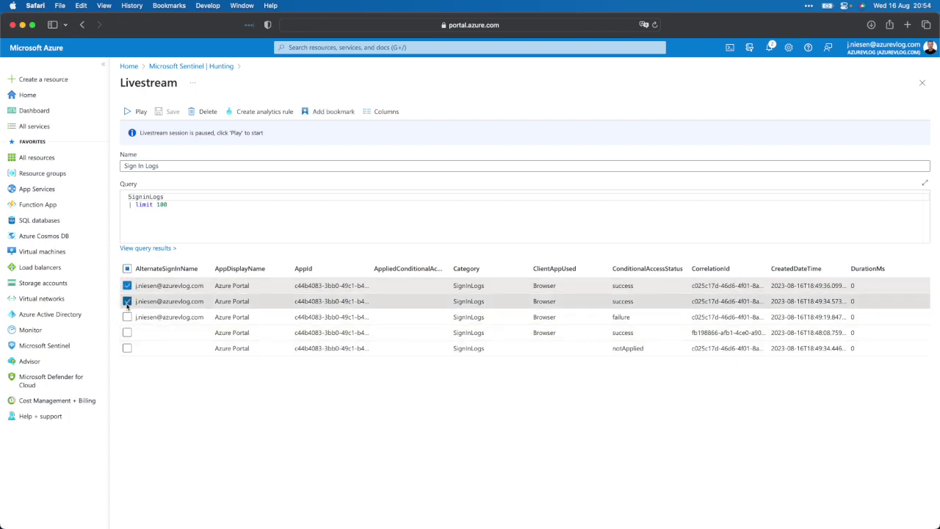
click(325, 111)
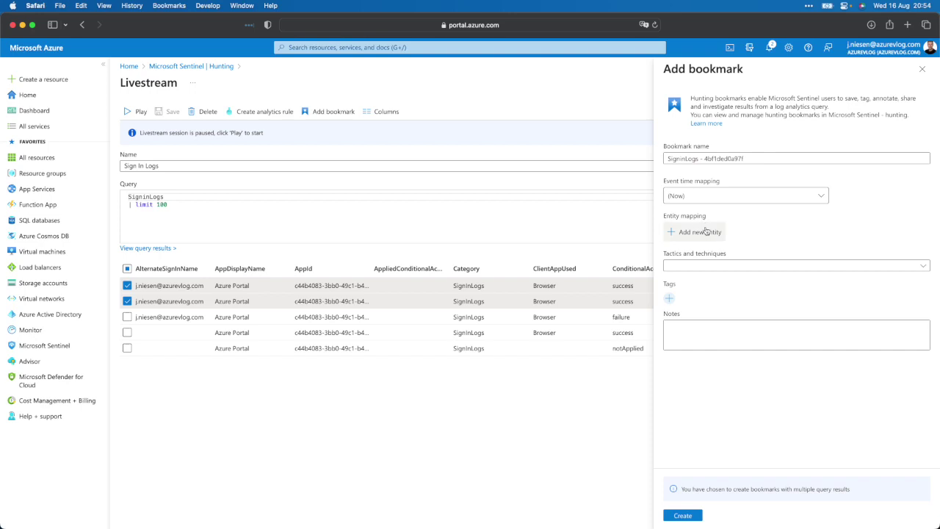
Map an Account entity with FullName = AlternateSignInName and create the bookmarks
click(771, 235)
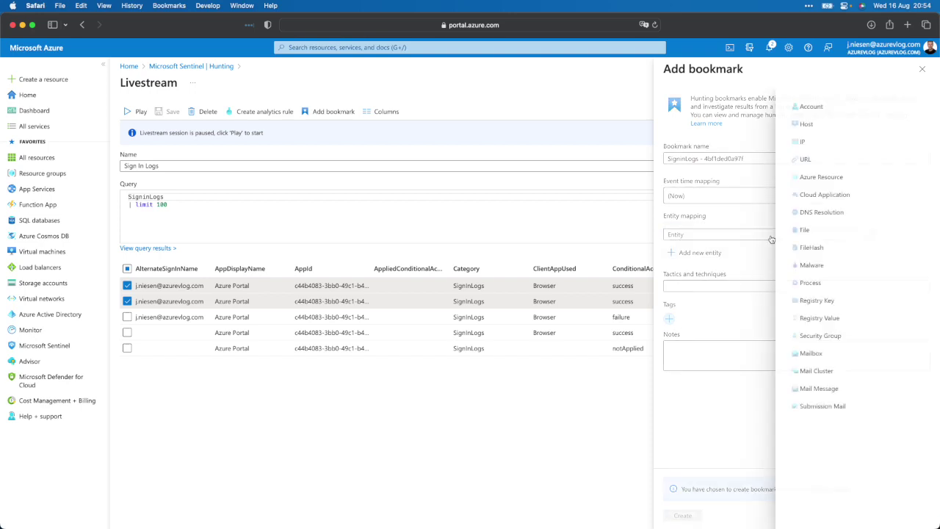
click(804, 110)
click(731, 249)
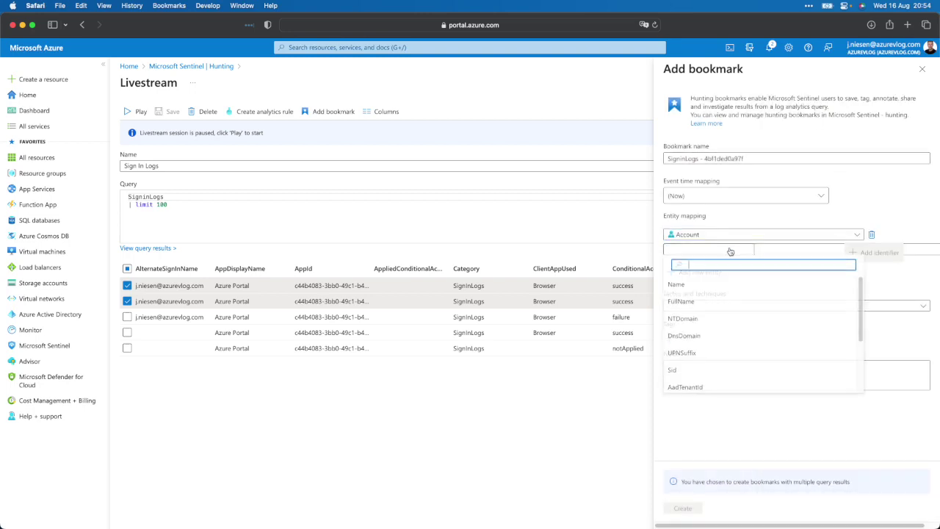
click(691, 298)
click(794, 254)
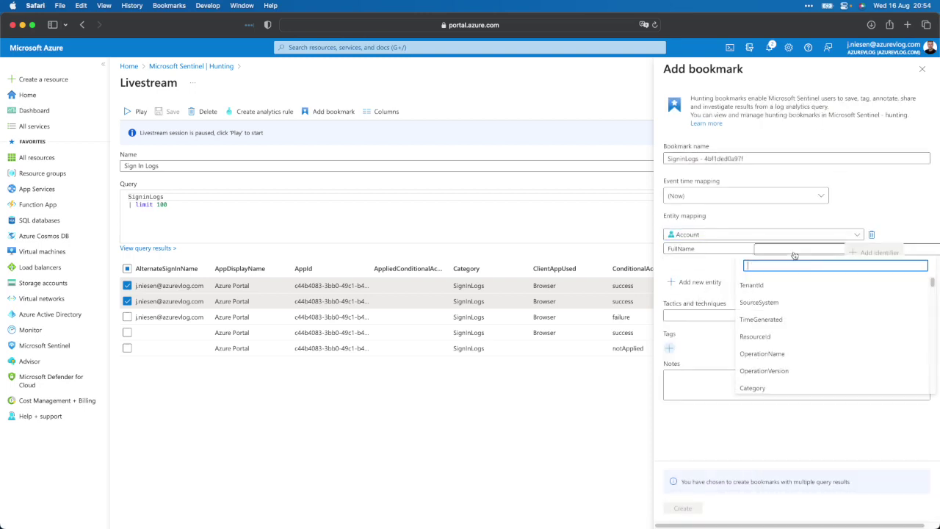
text(Altern)
click(784, 285)
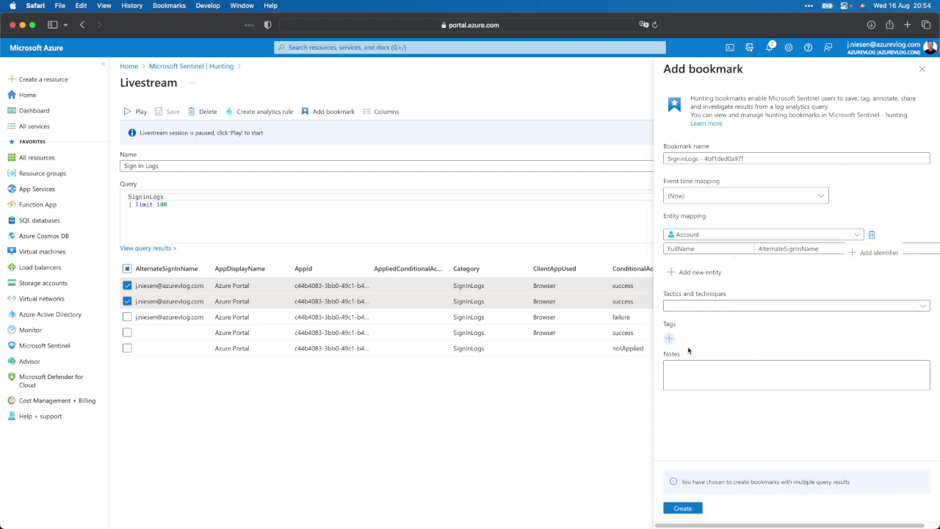
click(683, 509)
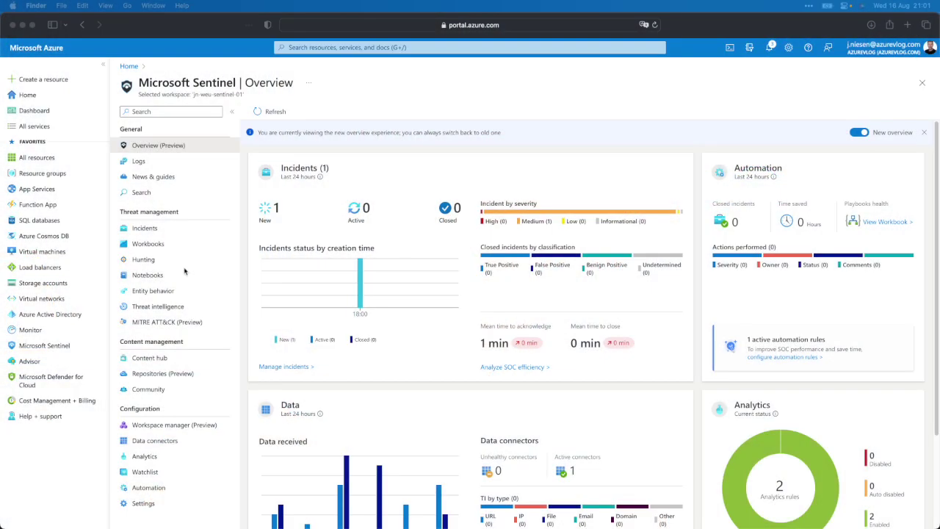
Open the Hunting Bookmarks list and select the first new SigninLogs bookmark
click(136, 259)
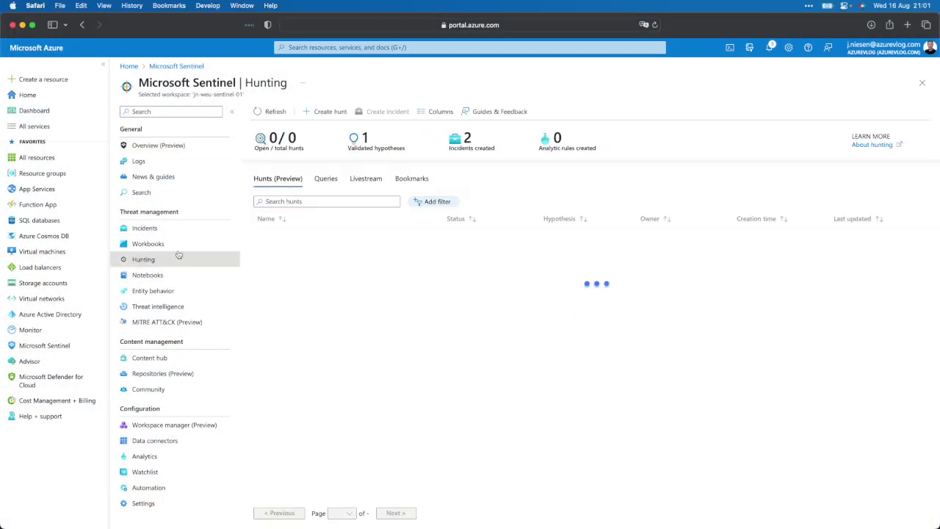
click(411, 178)
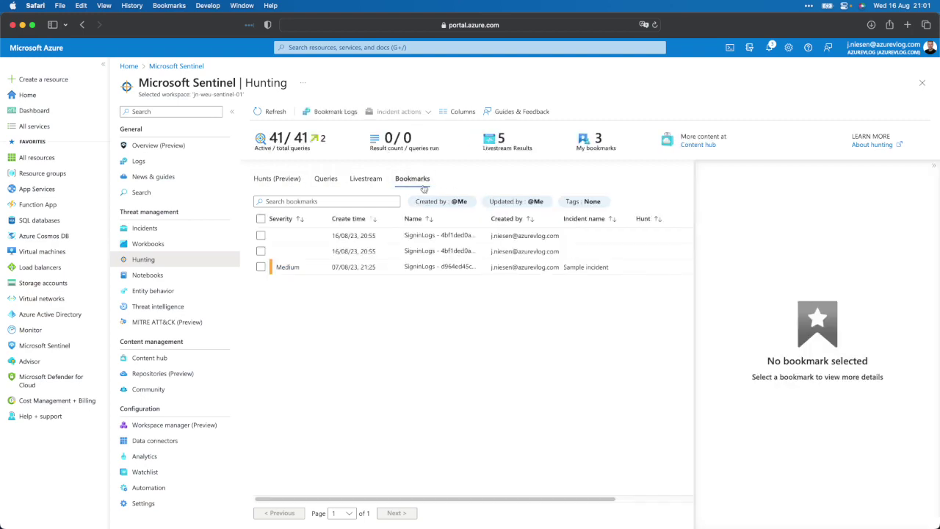
click(309, 237)
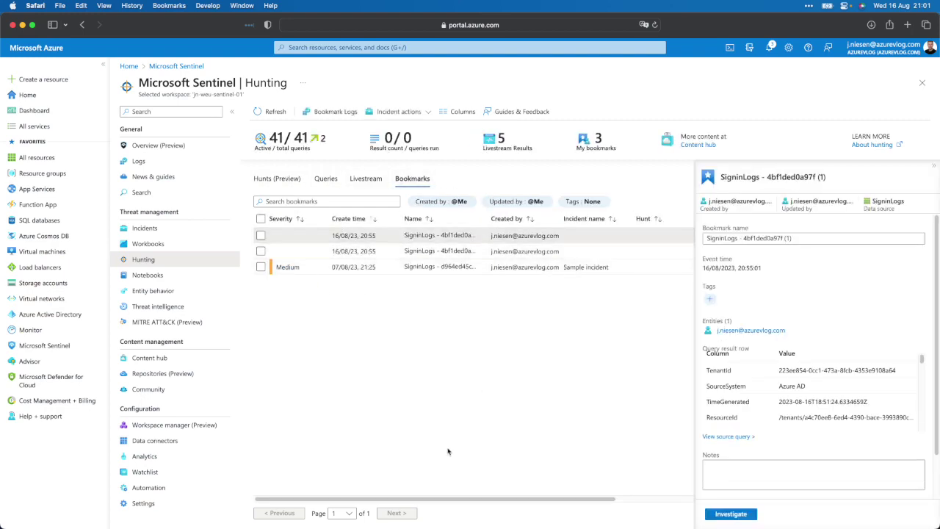
Add the first SigninLogs bookmark to existing incident 15, 'Failed sign-in'
drag(365, 500, 576, 514)
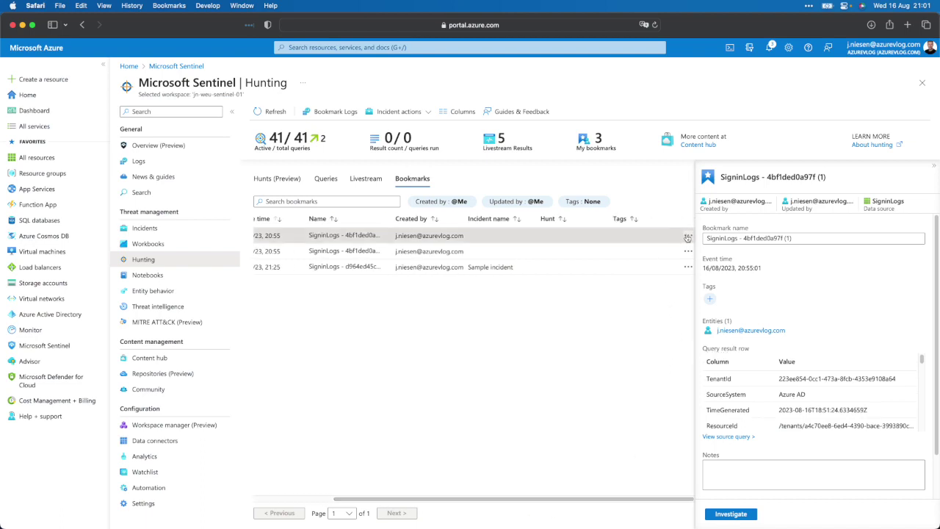
click(687, 236)
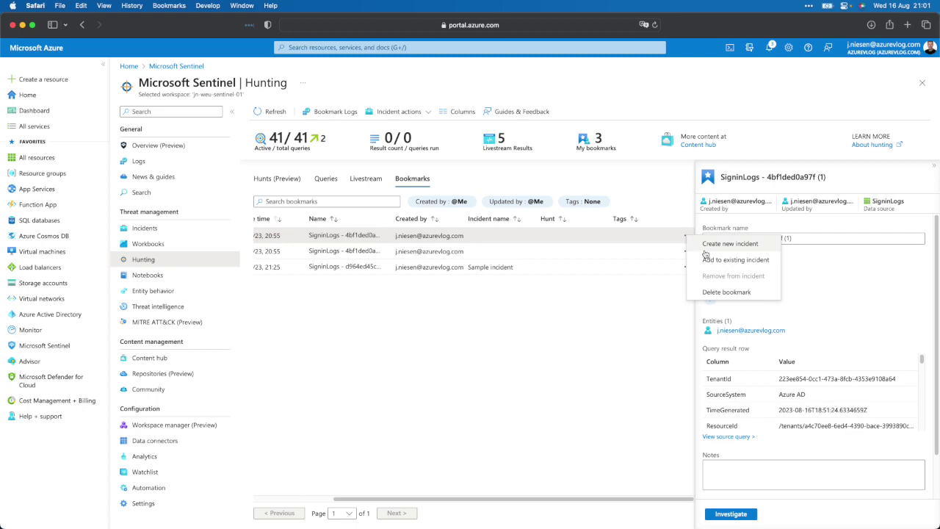
click(707, 260)
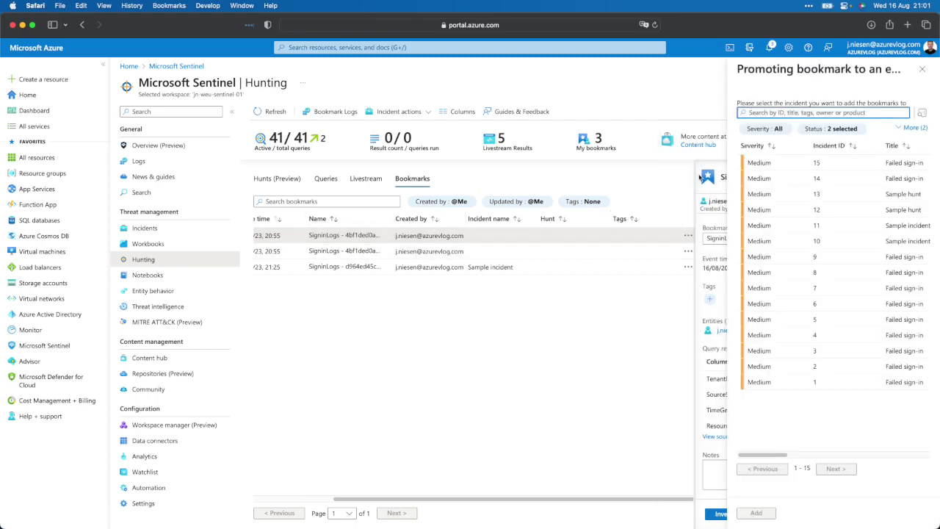
click(768, 162)
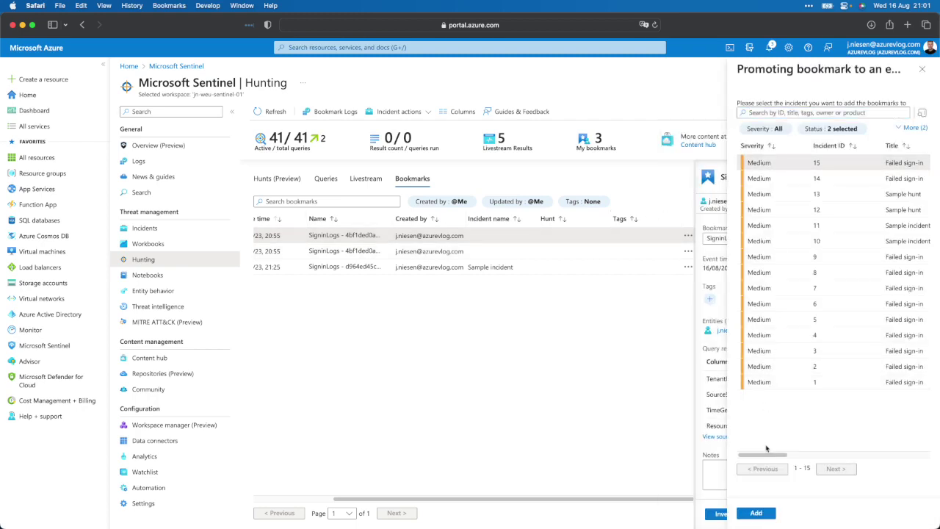
click(759, 513)
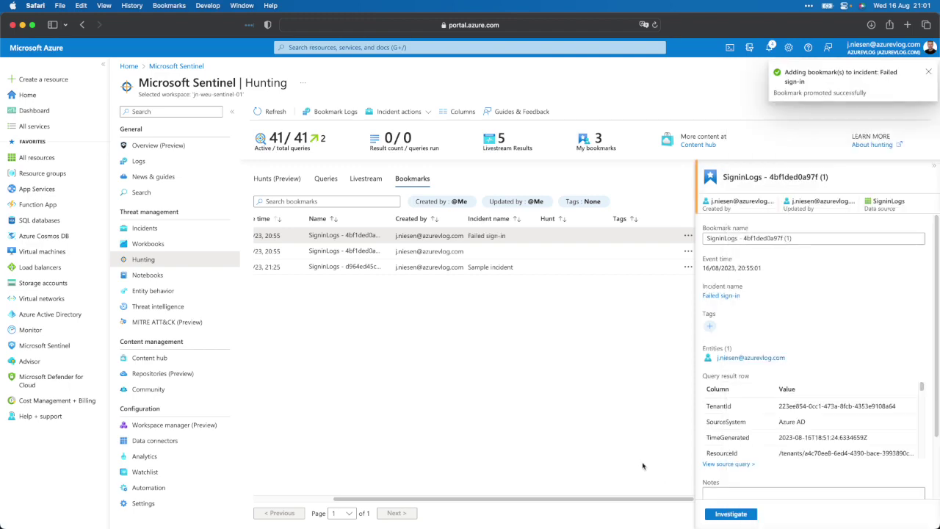